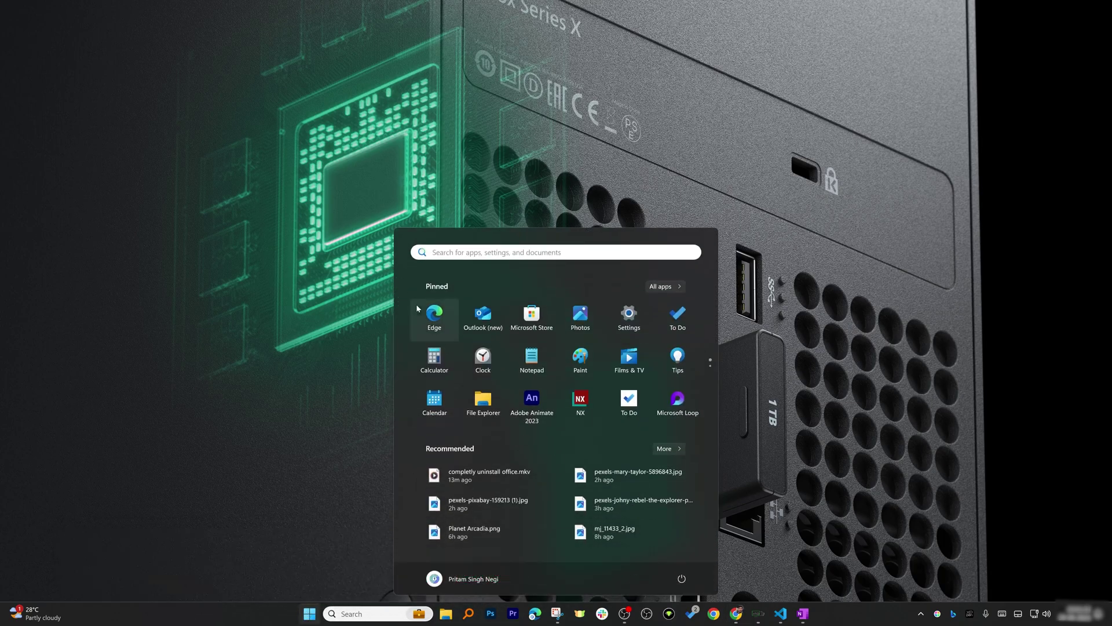
Open Settings to the System › Activation page, showing Windows 11 Pro as Active.
{"action": "type", "text": "sett"}
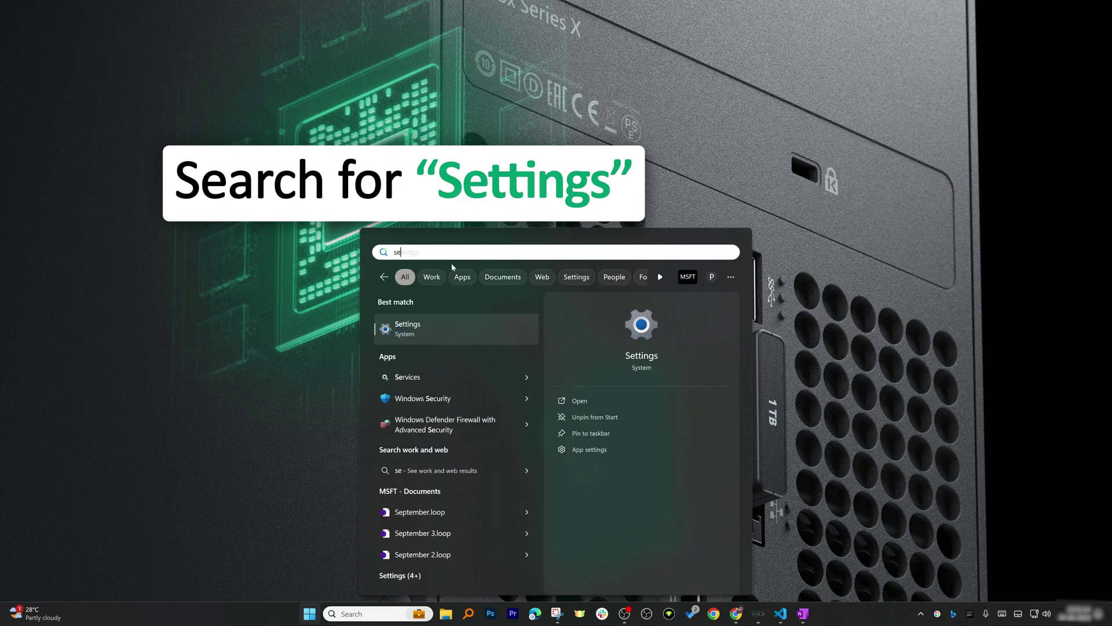
{"action": "left_click", "coordinate": [430, 328]}
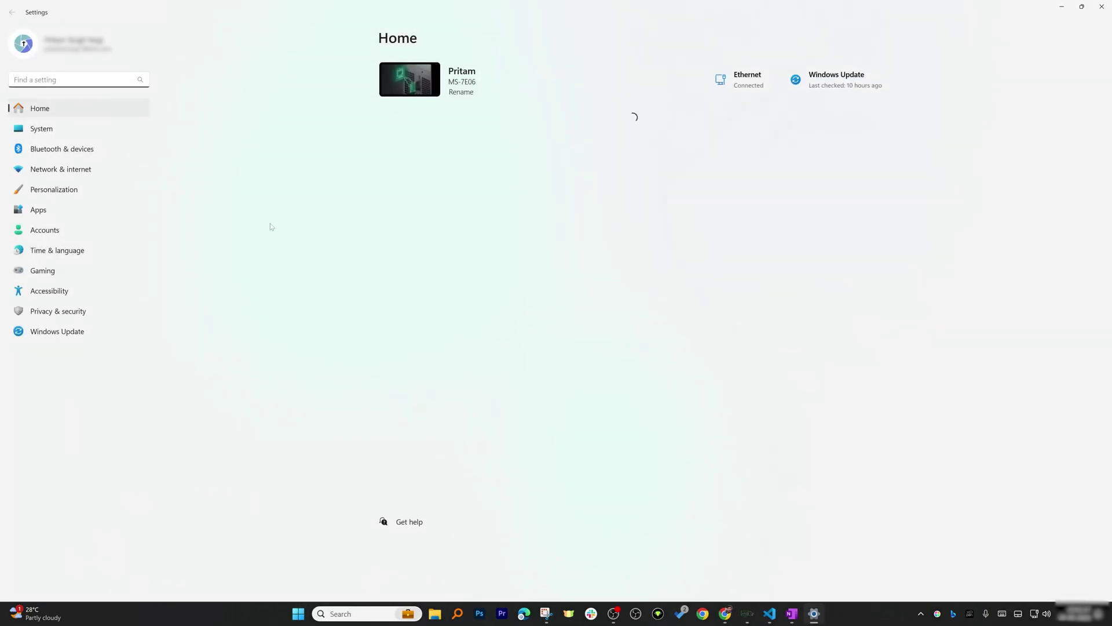
{"action": "left_click", "coordinate": [61, 128]}
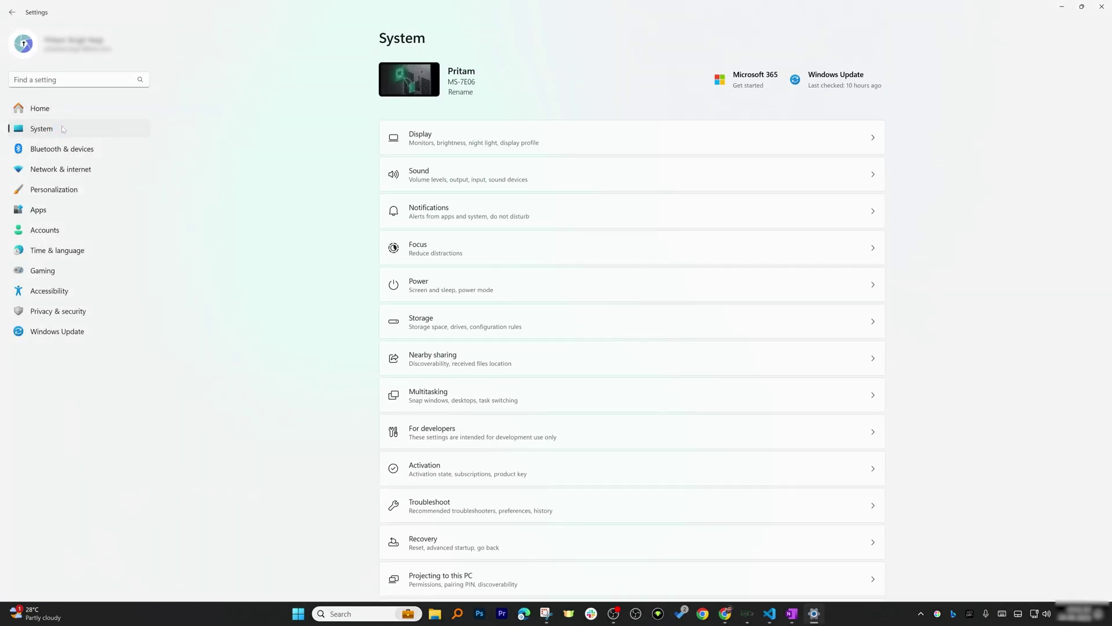
{"action": "scroll", "coordinate": [570, 295], "scroll_direction": "down", "scroll_amount": 3}
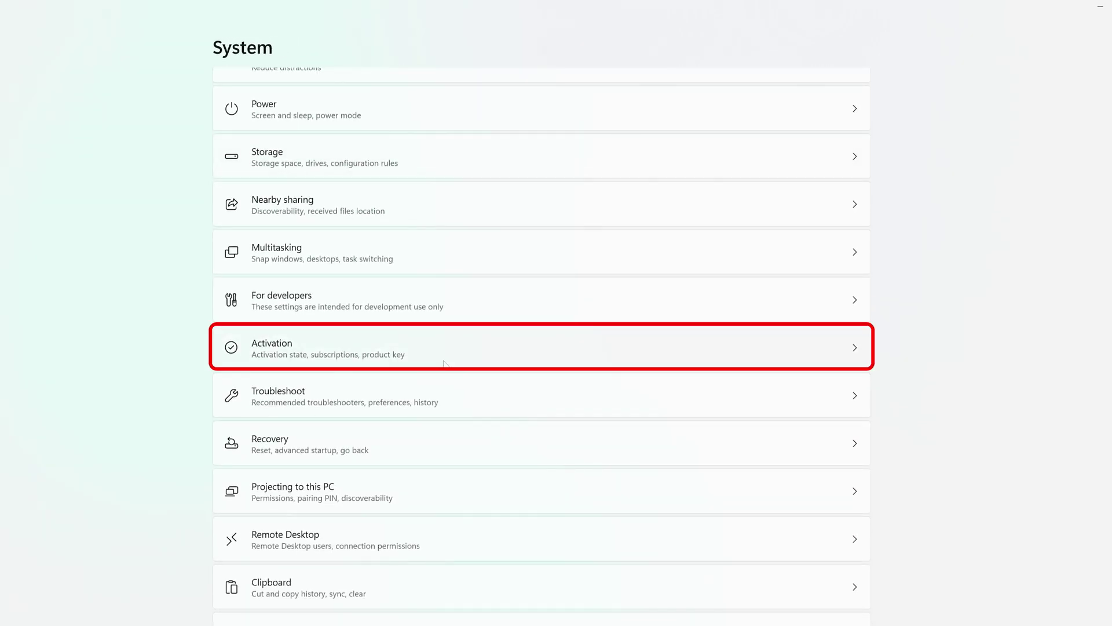
{"action": "left_click", "coordinate": [444, 360]}
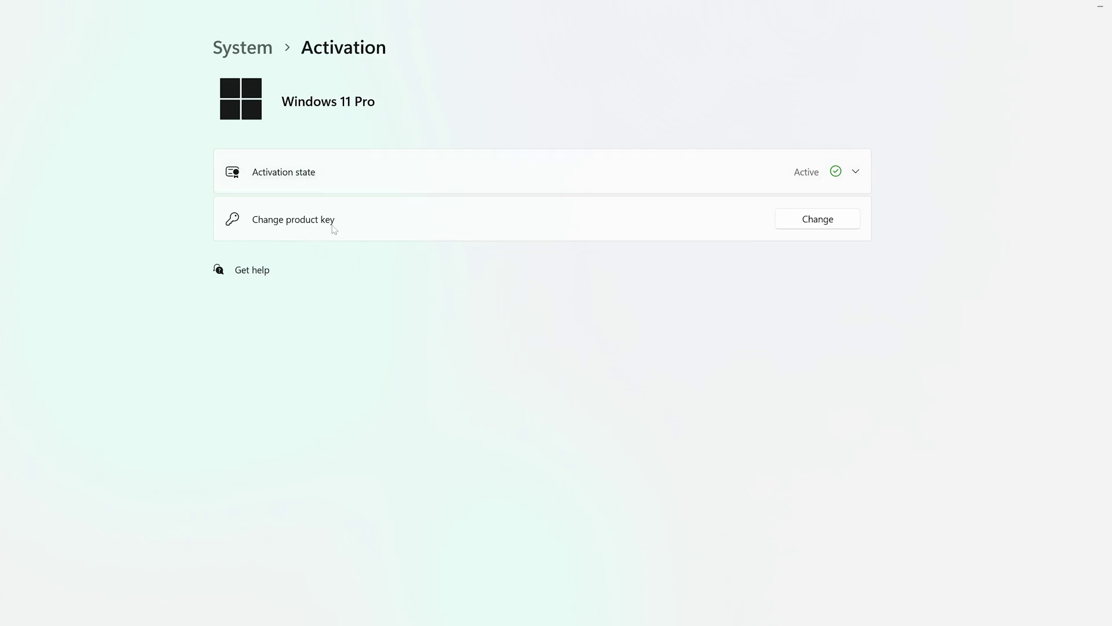
Expand the activation state details, then open and cancel the Change product key prompt without entering a key.
{"action": "left_click", "coordinate": [782, 176]}
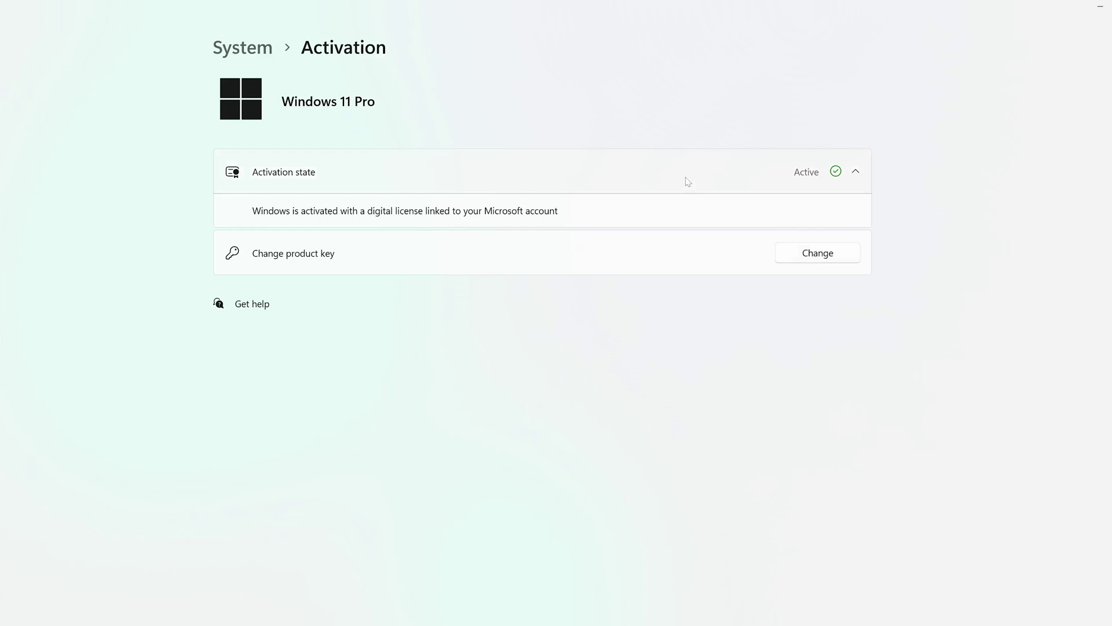
{"action": "left_click", "coordinate": [840, 254]}
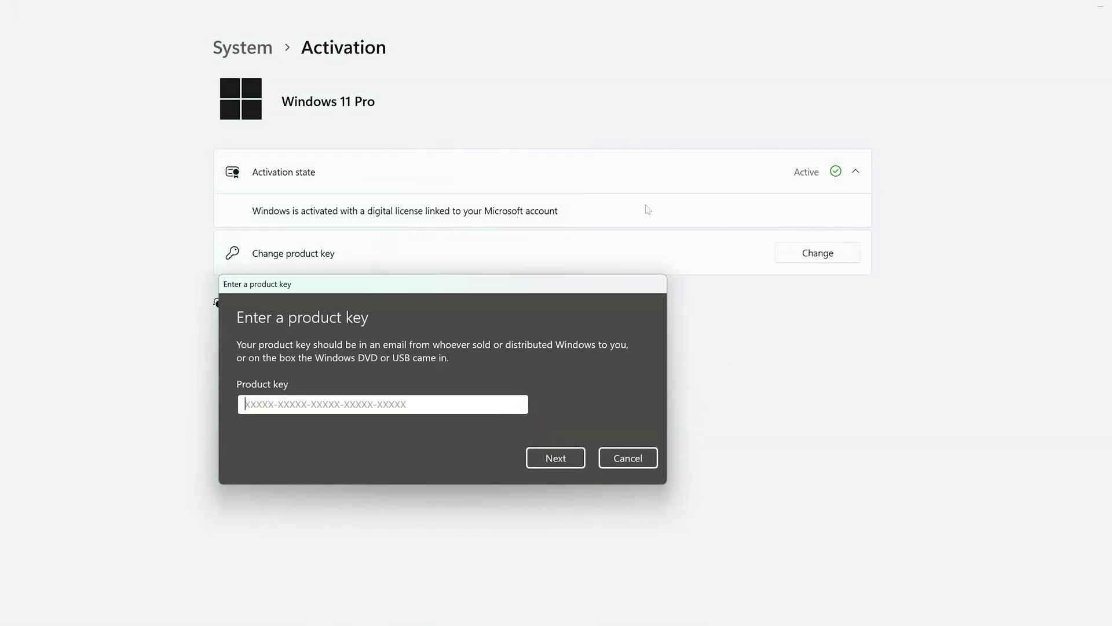
{"action": "left_click", "coordinate": [606, 458]}
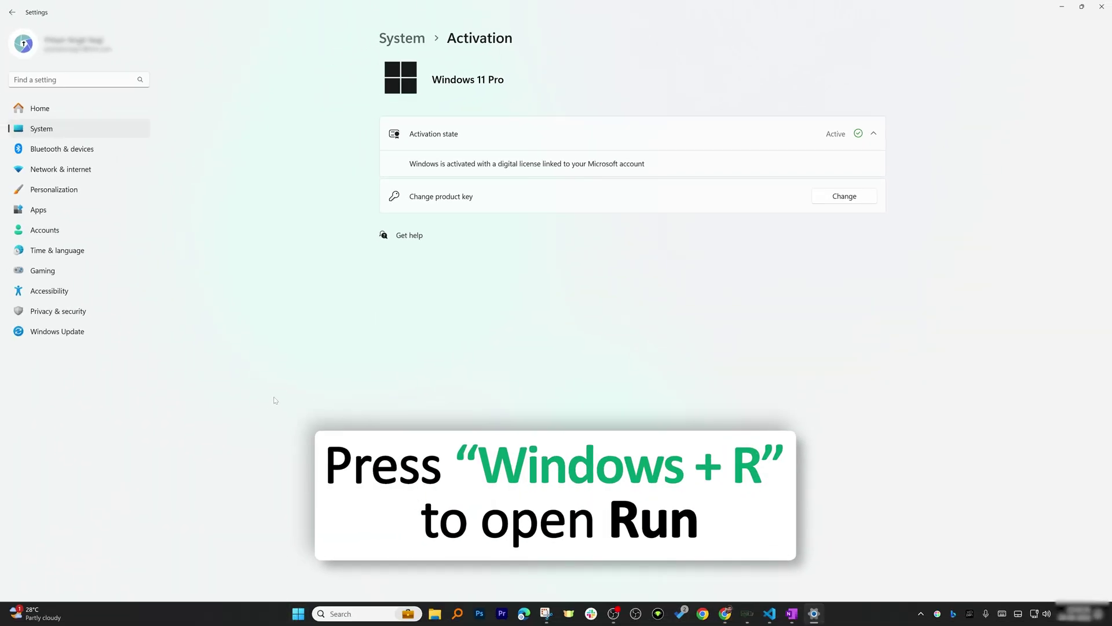
Launch regedit from the Run dialog to open Registry Editor at the Computer root.
{"action": "key", "text": "super+r"}
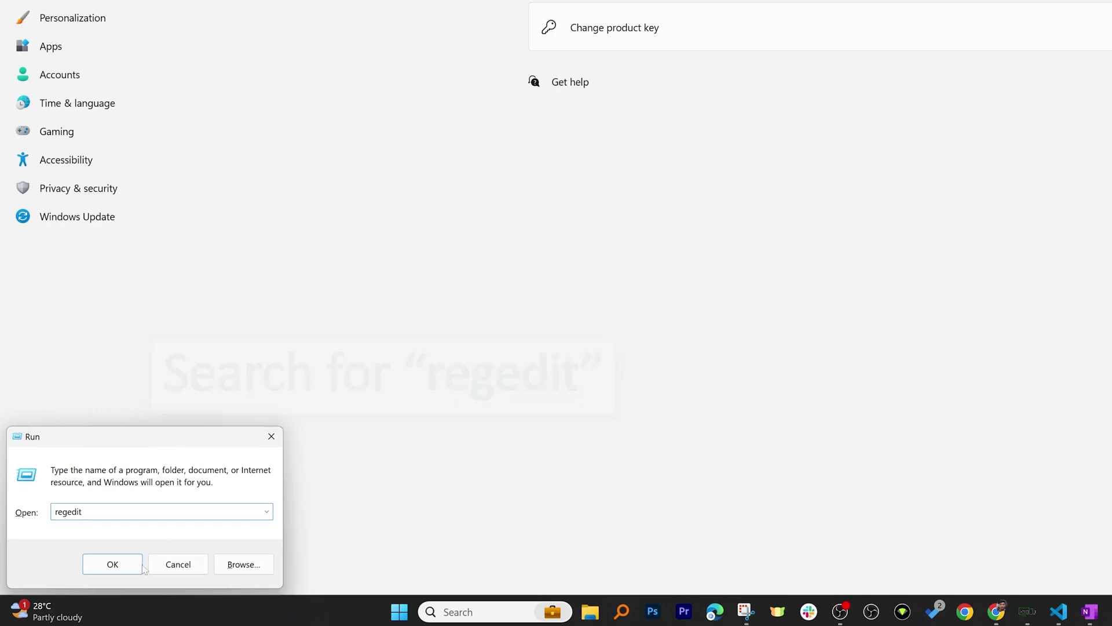
{"action": "left_click", "coordinate": [124, 564]}
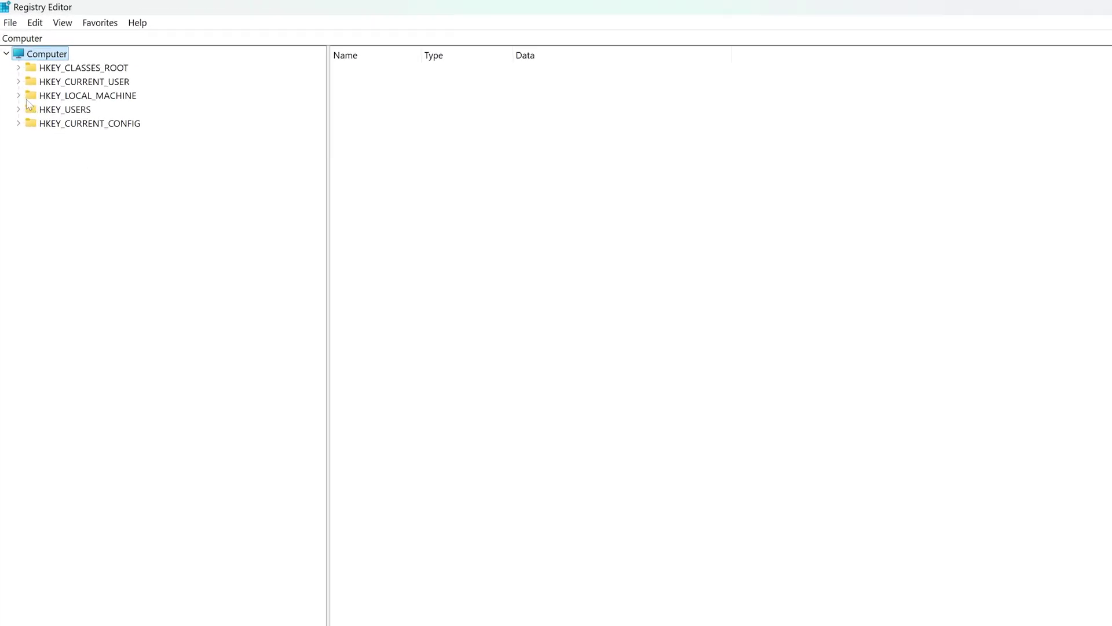
Expand HKEY_LOCAL_MACHINE and its SOFTWARE key in the registry tree.
{"action": "left_click", "coordinate": [84, 98]}
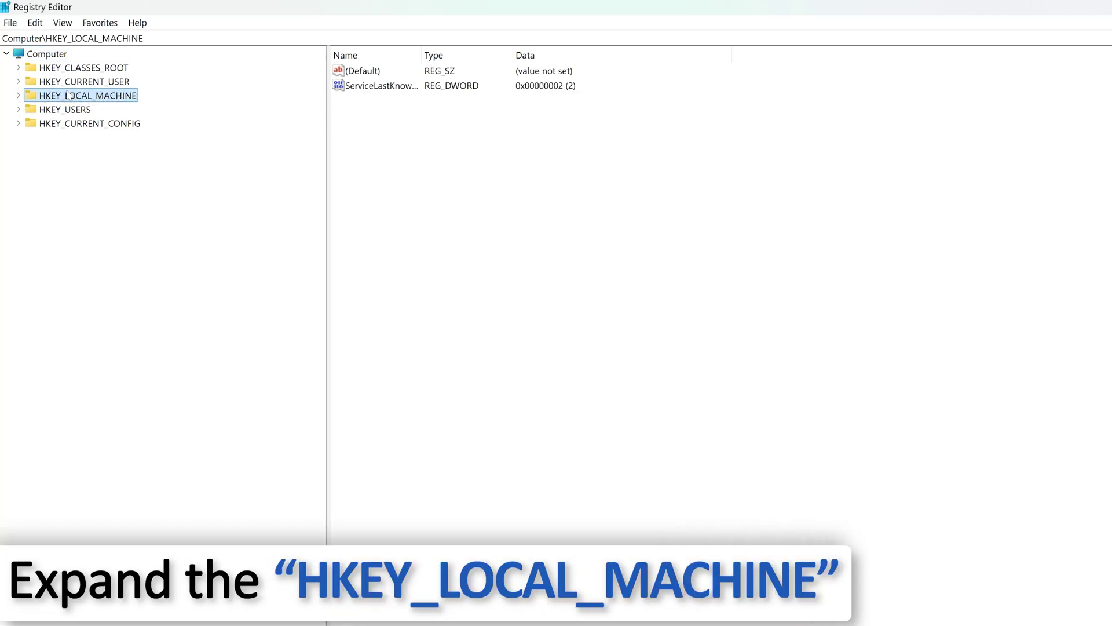
{"action": "left_click", "coordinate": [17, 96]}
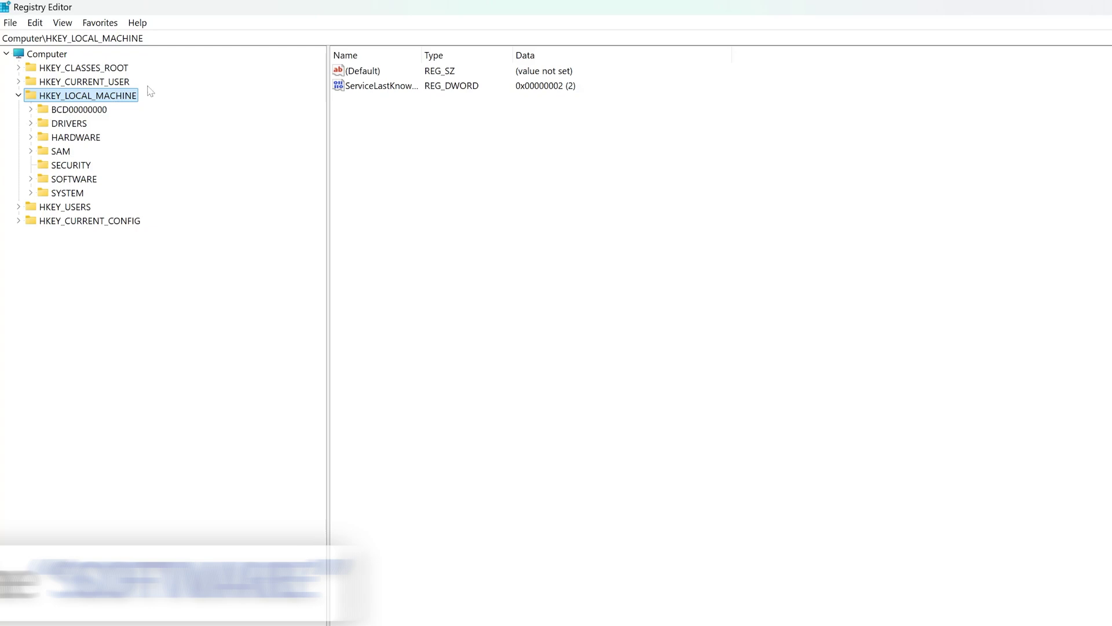
{"action": "left_click", "coordinate": [30, 179]}
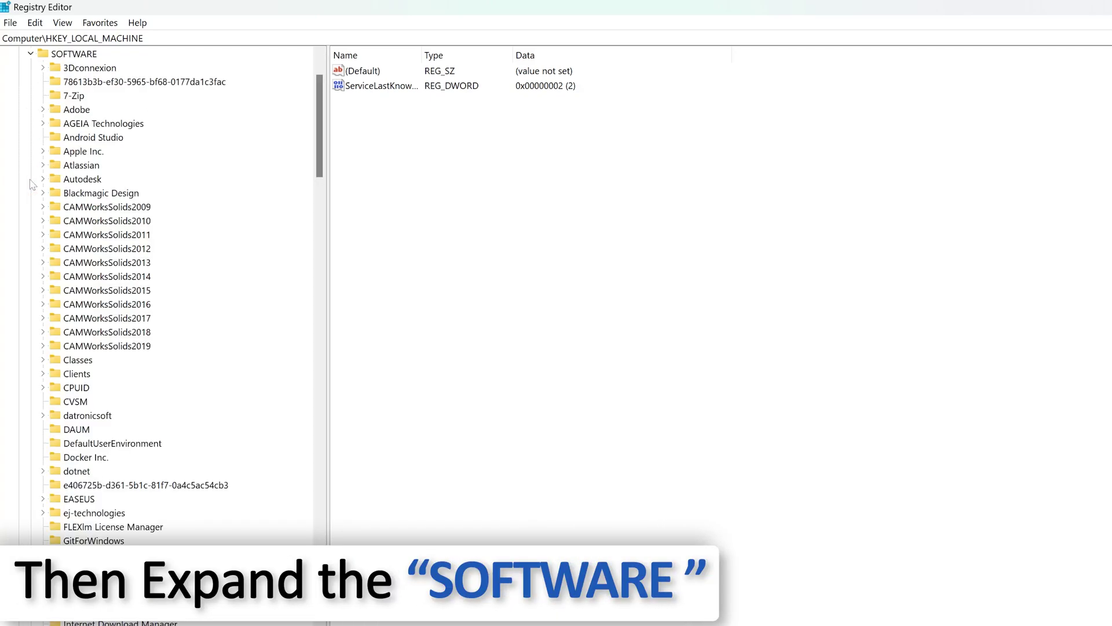
{"action": "scroll", "coordinate": [93, 139], "scroll_direction": "up", "scroll_amount": 2}
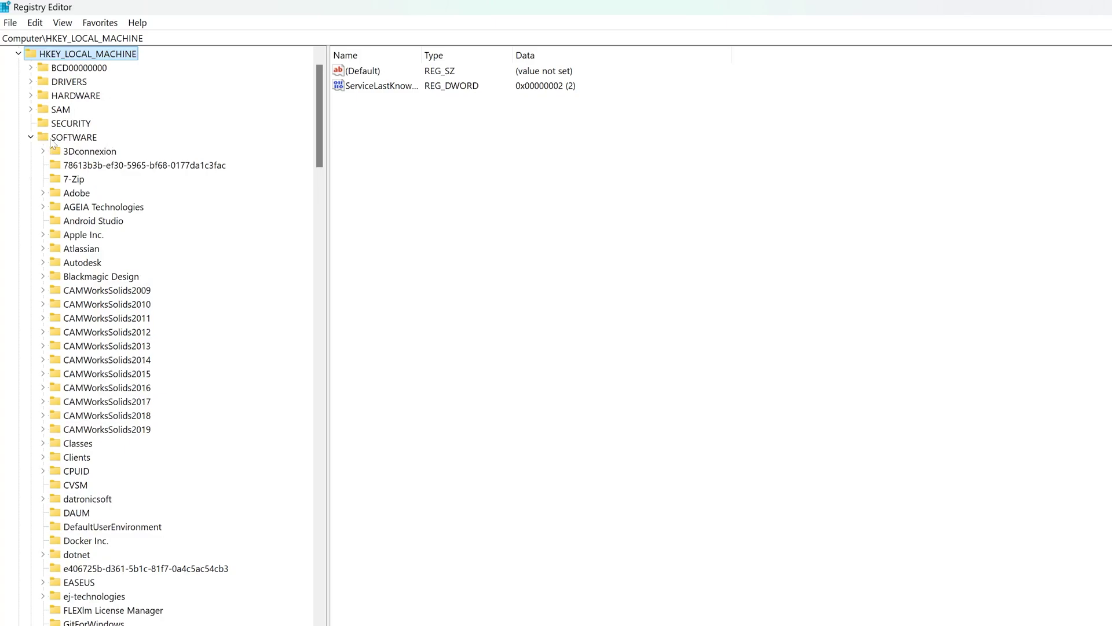
Jump to Microsoft under SOFTWARE, collapse it and select it to show its values.
{"action": "left_click", "coordinate": [69, 166]}
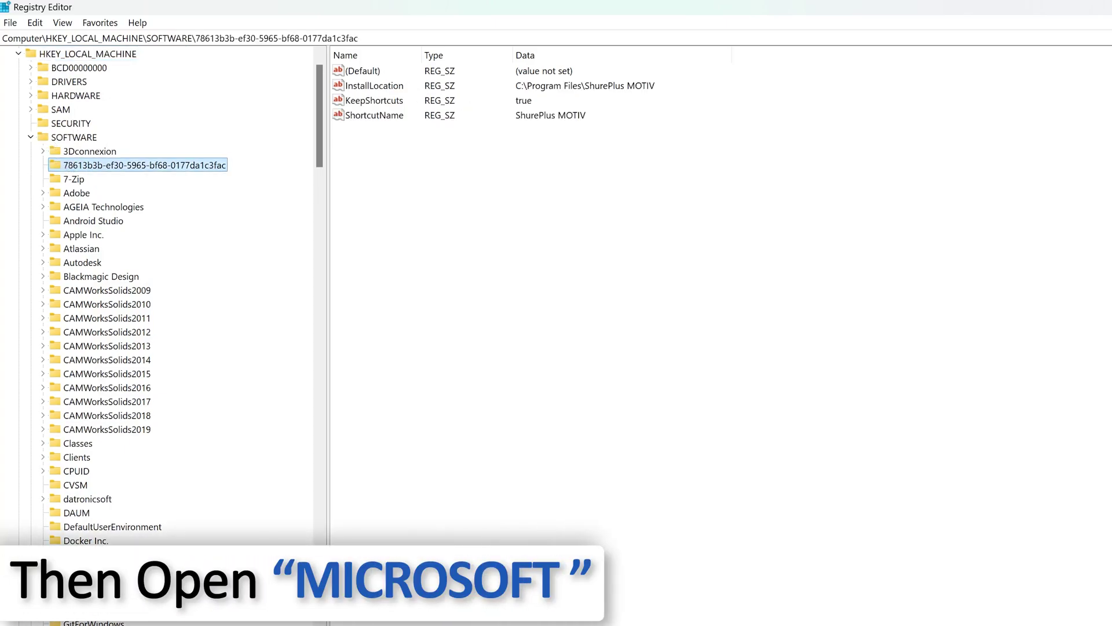
{"action": "key", "text": "m"}
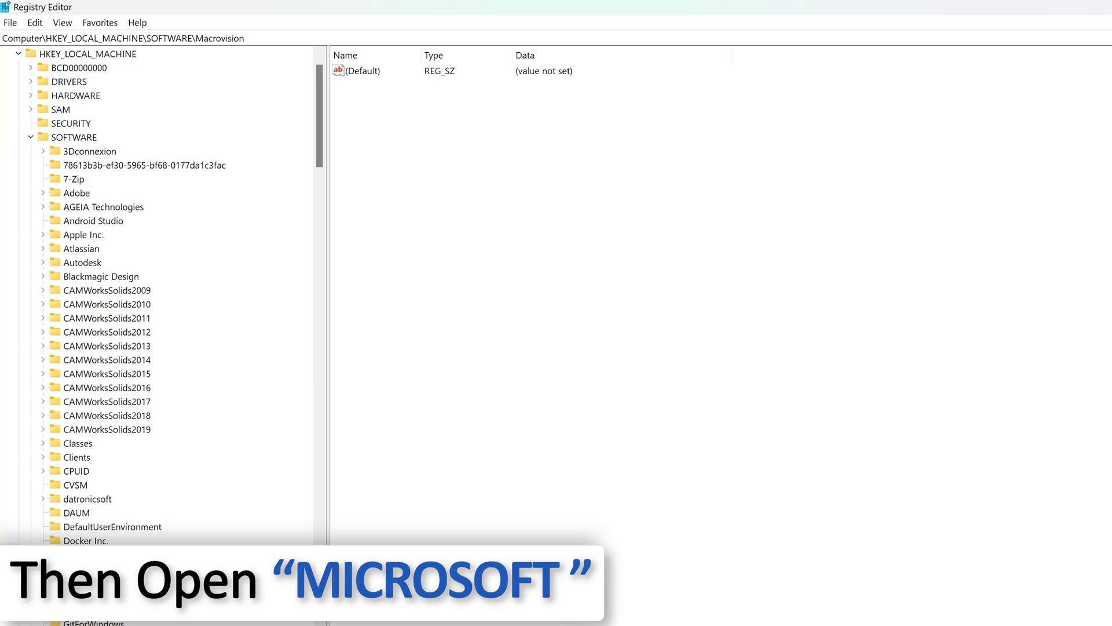
{"action": "scroll", "coordinate": [210, 333], "scroll_direction": "down", "scroll_amount": 8}
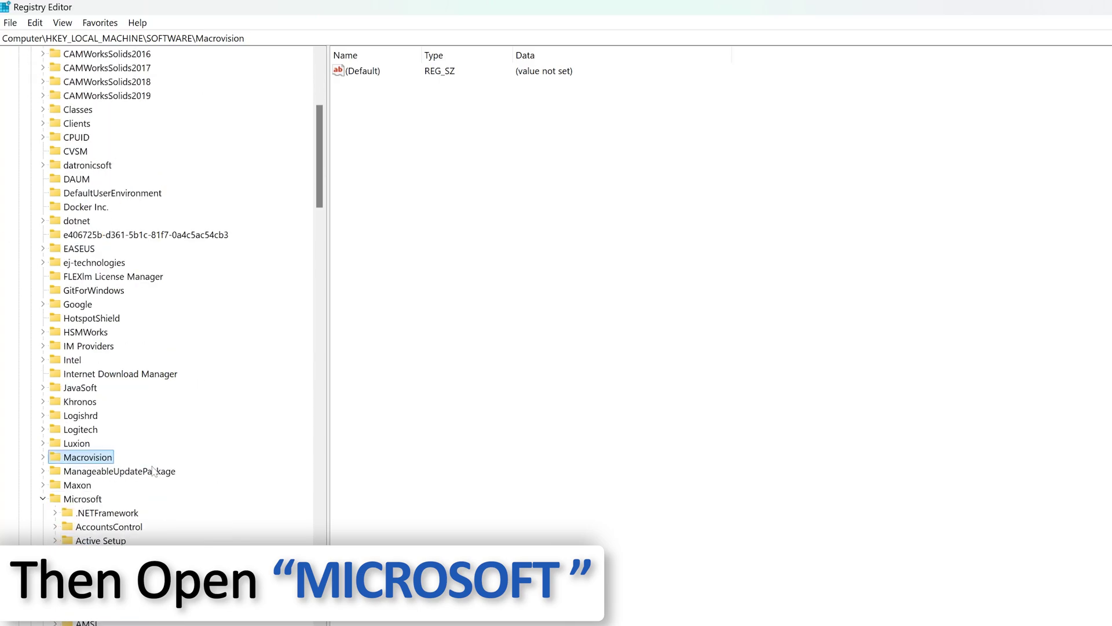
{"action": "left_click", "coordinate": [43, 500]}
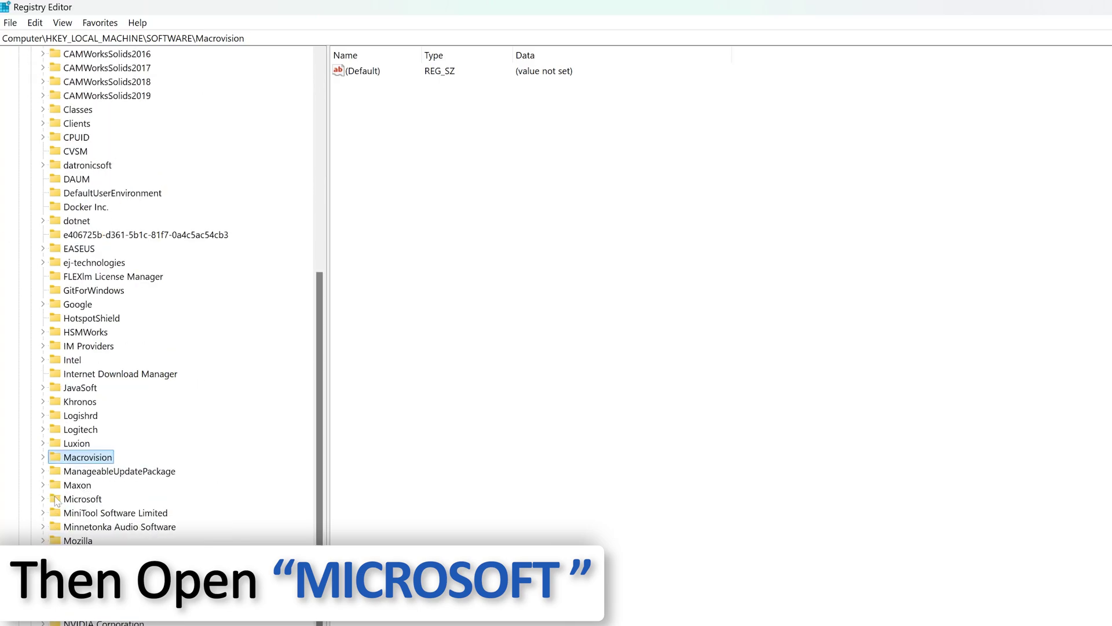
{"action": "left_click", "coordinate": [75, 475]}
{"action": "left_click", "coordinate": [81, 498]}
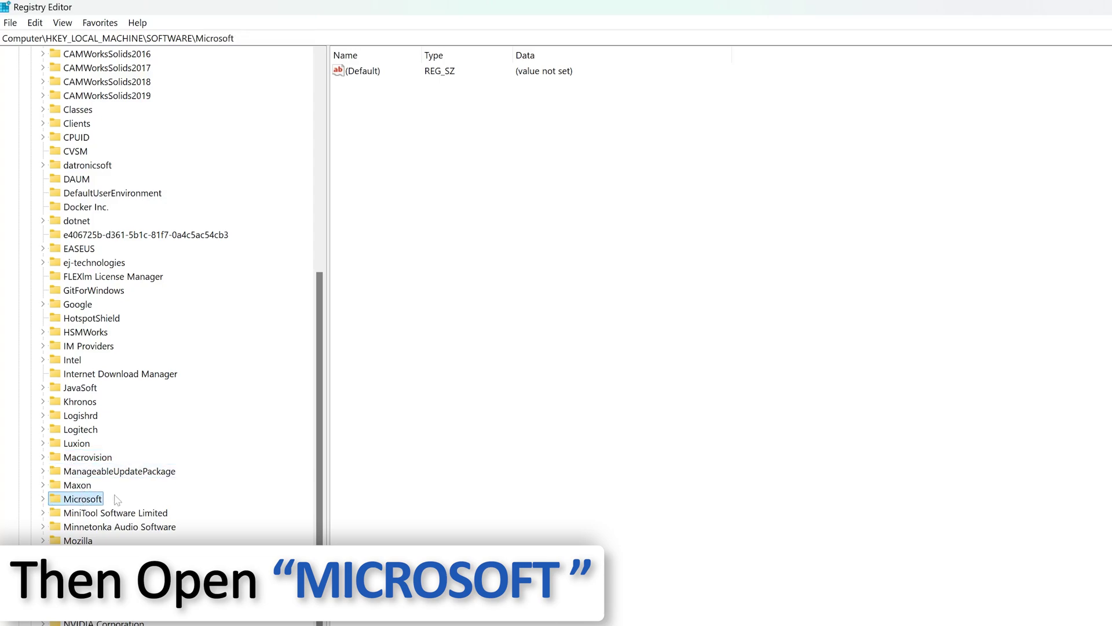
Expand SOFTWARE\Microsoft and move down its subkeys to Windows NT.
{"action": "left_click", "coordinate": [43, 499]}
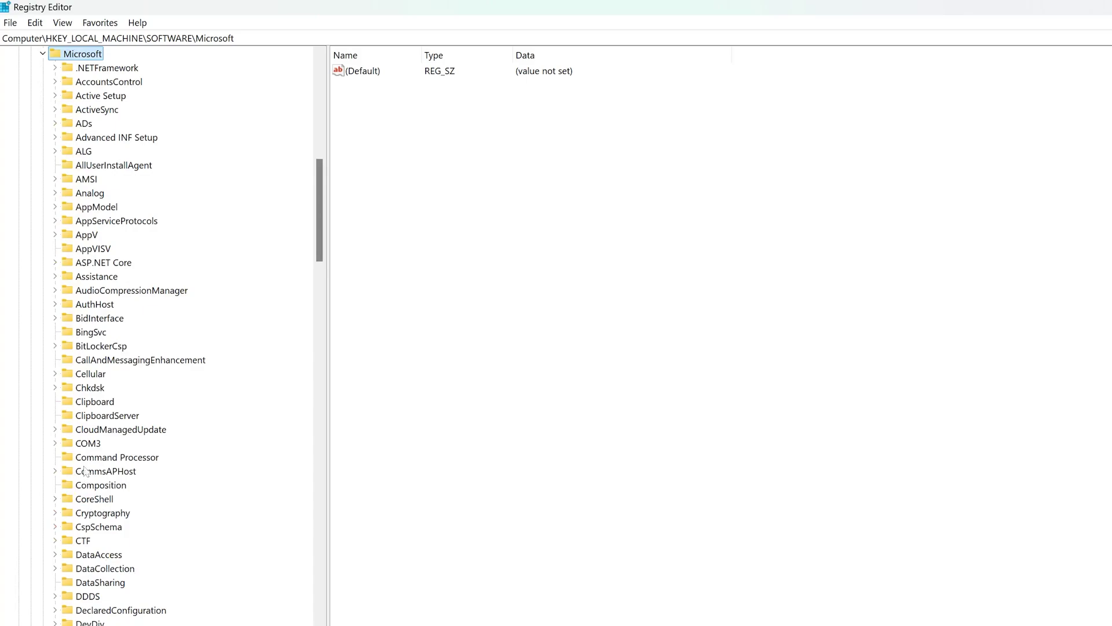
{"action": "scroll", "coordinate": [81, 460], "scroll_direction": "up", "scroll_amount": 2}
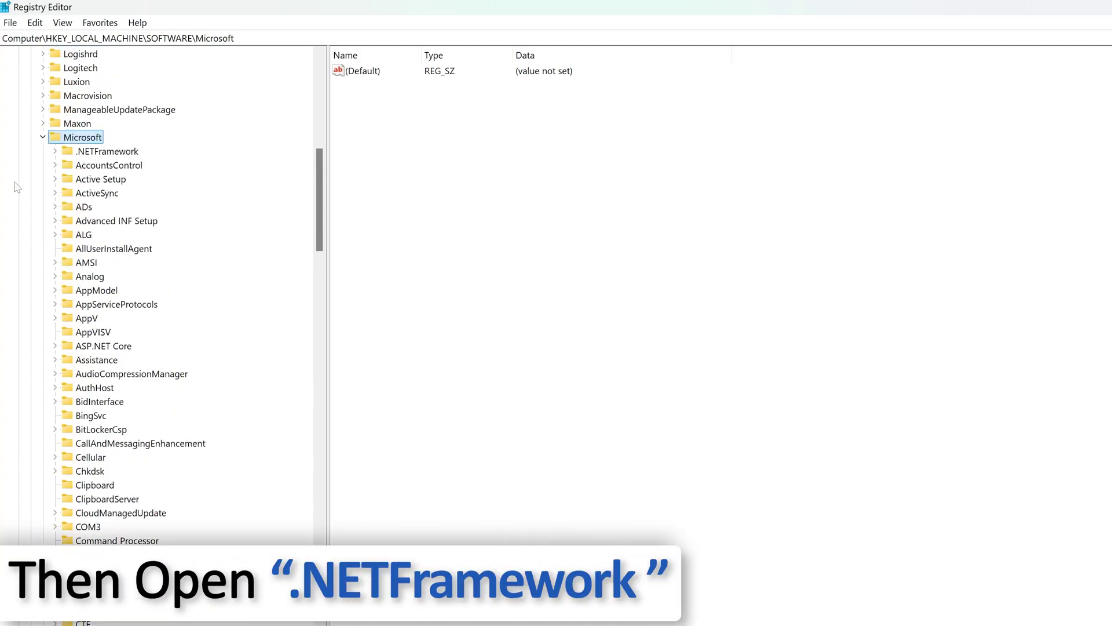
{"action": "left_click", "coordinate": [112, 153]}
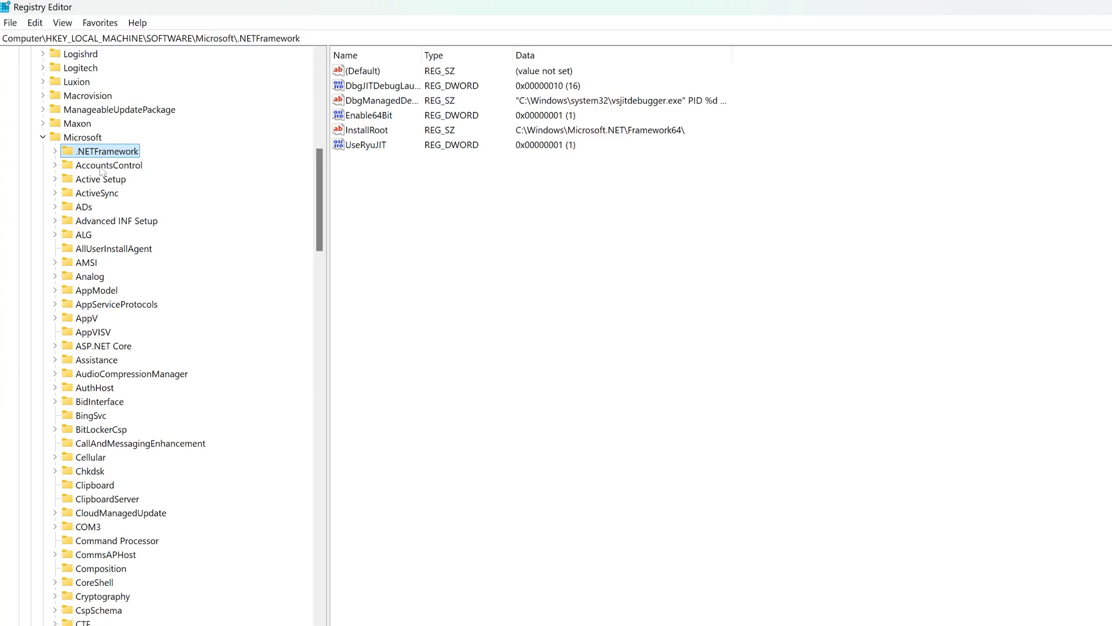
{"action": "key", "text": "w"}
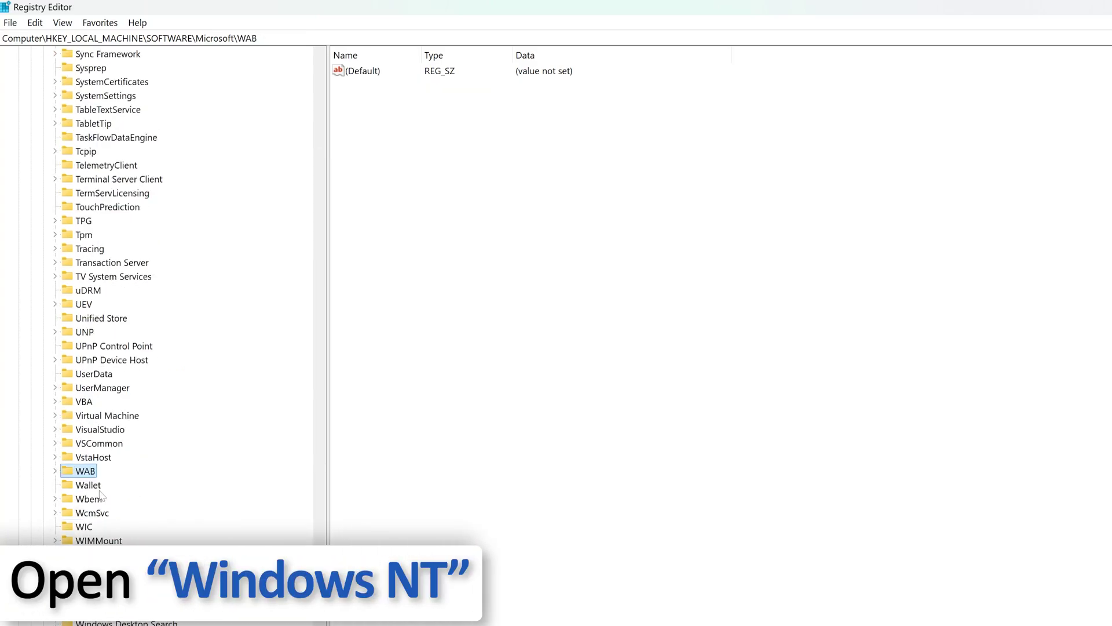
{"action": "scroll", "coordinate": [100, 493], "scroll_direction": "down", "scroll_amount": 2}
{"action": "key", "text": "Down"}
{"action": "key", "text": "Down"}
{"action": "key", "text": "Down"}
{"action": "key", "text": "Down"}
{"action": "key", "text": "Down"}
{"action": "key", "text": "Down"}
{"action": "key", "text": "Down"}
{"action": "key", "text": "Down"}
{"action": "key", "text": "Down"}
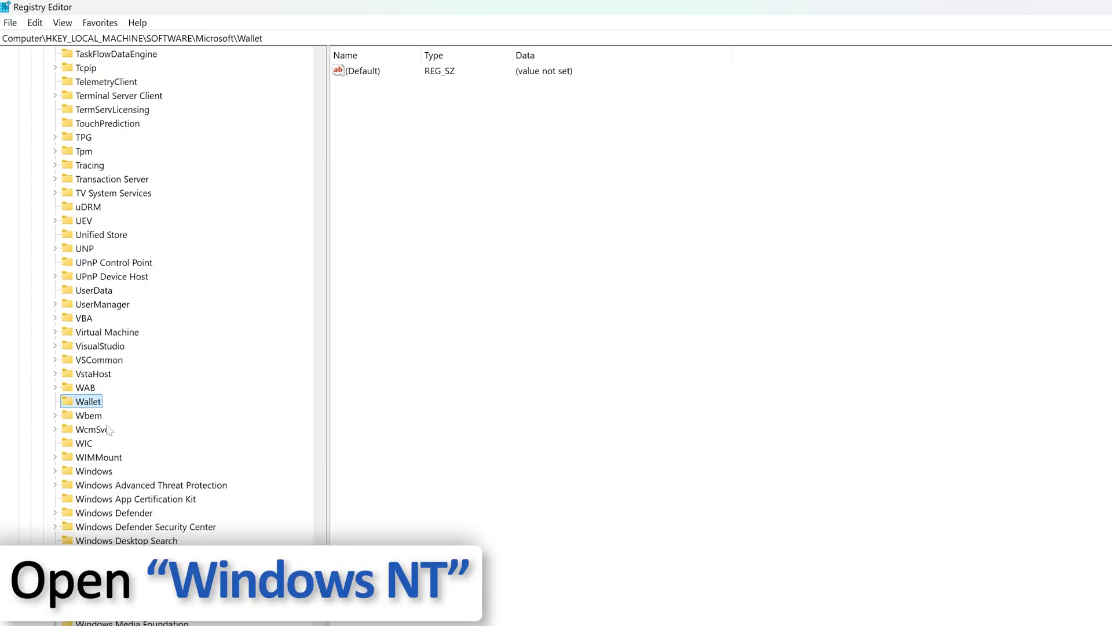
{"action": "key", "text": "Down"}
{"action": "key", "text": "Down"}
{"action": "key", "text": "Down"}
{"action": "key", "text": "Down"}
{"action": "key", "text": "Down"}
{"action": "key", "text": "Down"}
{"action": "key", "text": "Down"}
{"action": "key", "text": "Down"}
{"action": "key", "text": "Down"}
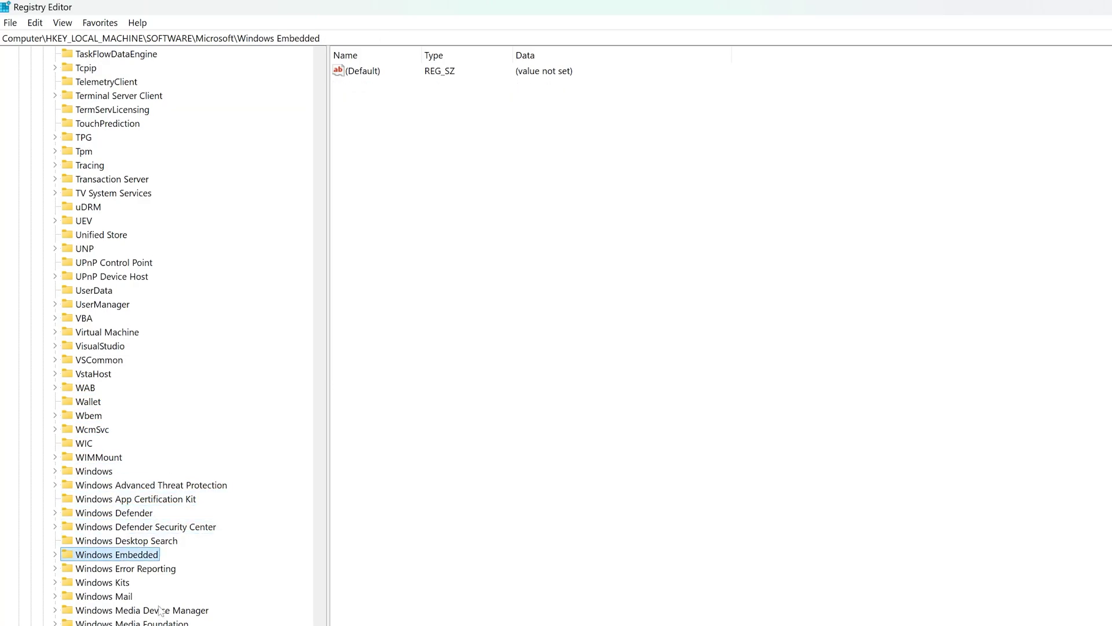
{"action": "key", "text": "Down"}
{"action": "scroll", "coordinate": [122, 600], "scroll_direction": "down", "scroll_amount": 2}
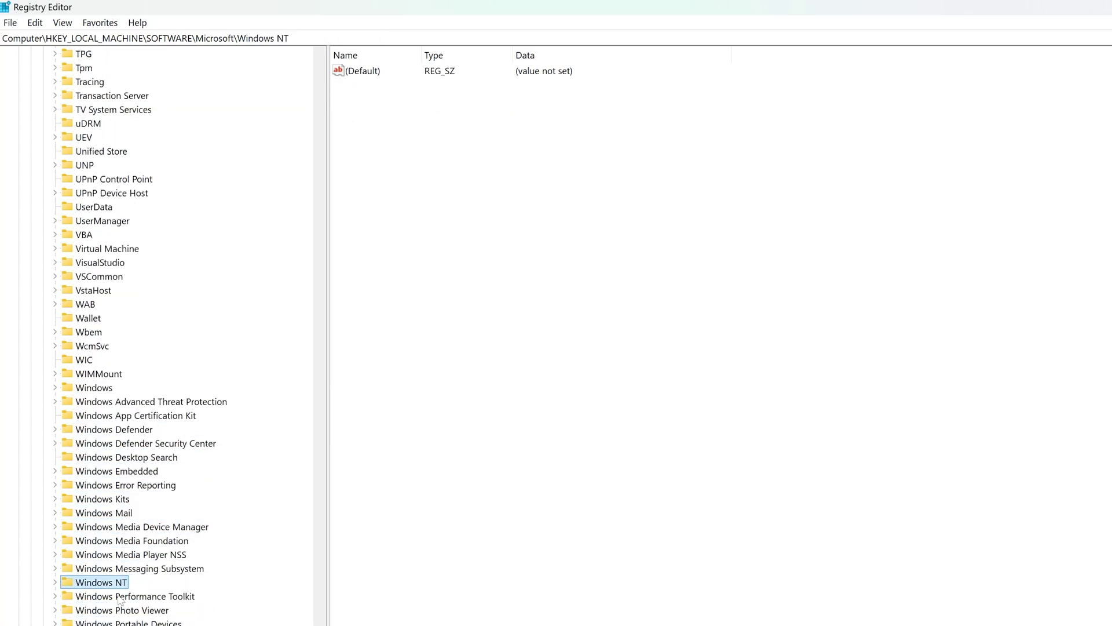
{"action": "scroll", "coordinate": [154, 581], "scroll_direction": "down", "scroll_amount": 1}
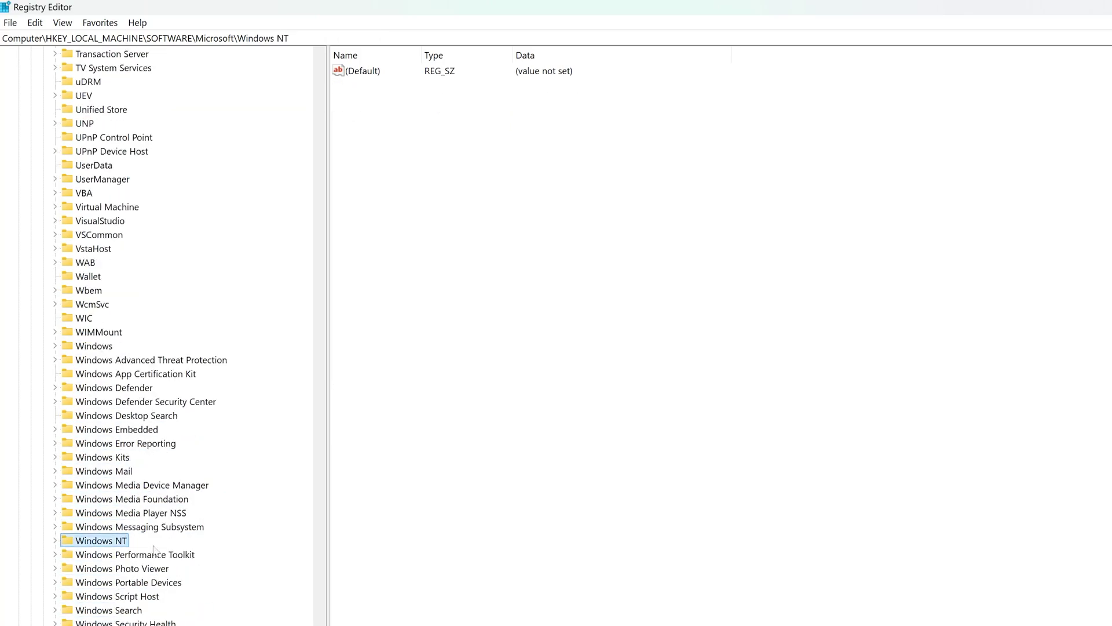
Expand Windows NT and CurrentVersion, then jump to the CurrentVersion subkeys starting with S.
{"action": "left_click", "coordinate": [56, 540]}
{"action": "left_click", "coordinate": [55, 540]}
{"action": "left_click", "coordinate": [56, 95]}
{"action": "left_click", "coordinate": [56, 96]}
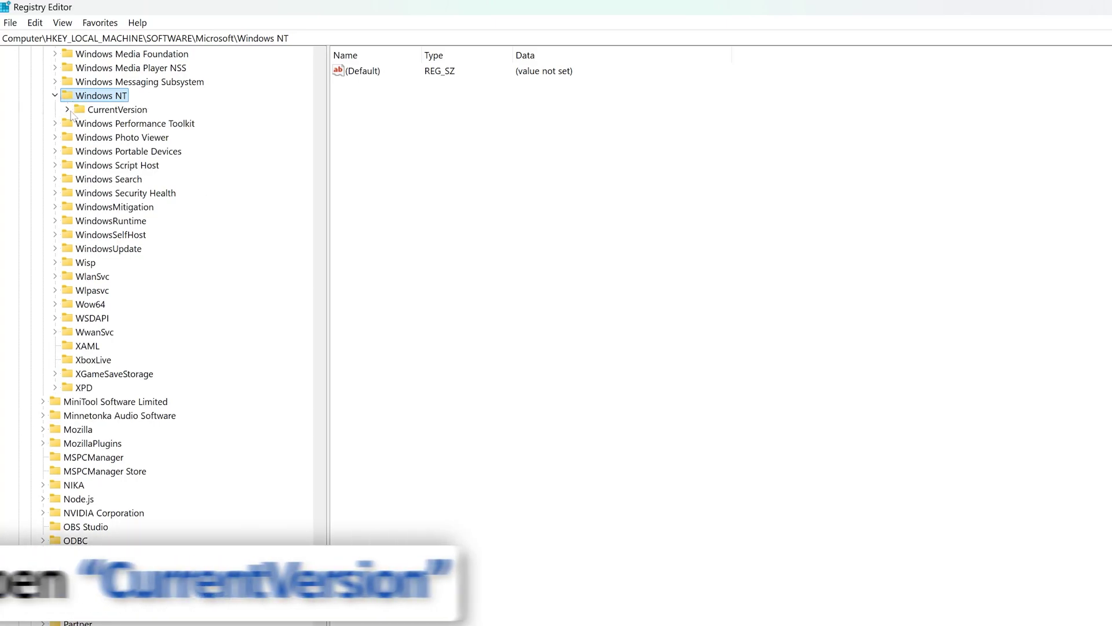
{"action": "left_click", "coordinate": [68, 110]}
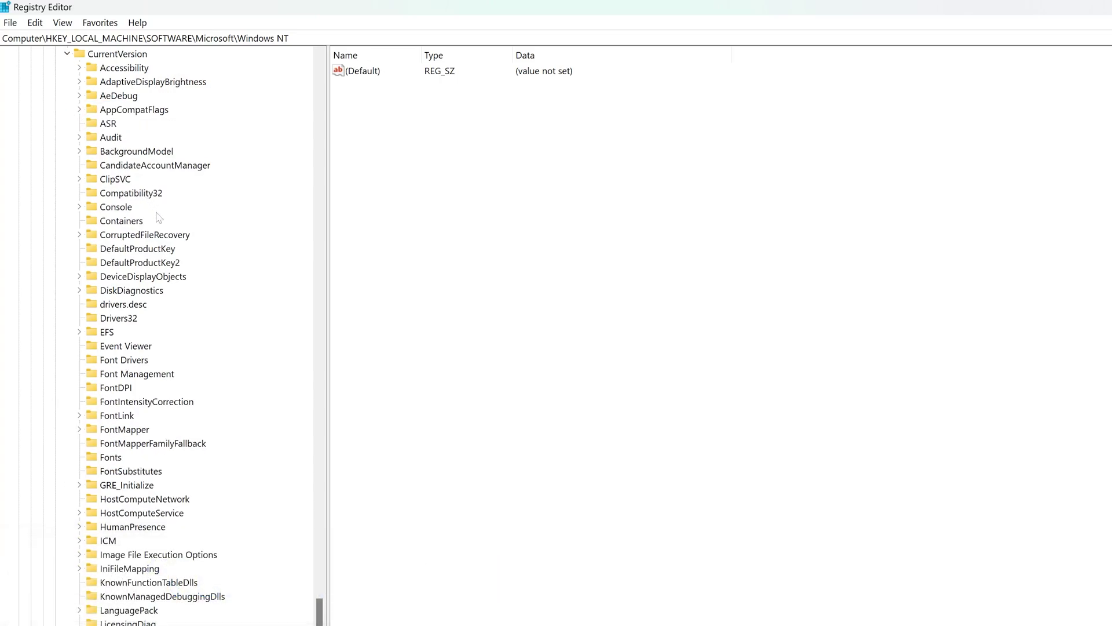
{"action": "left_click", "coordinate": [145, 280]}
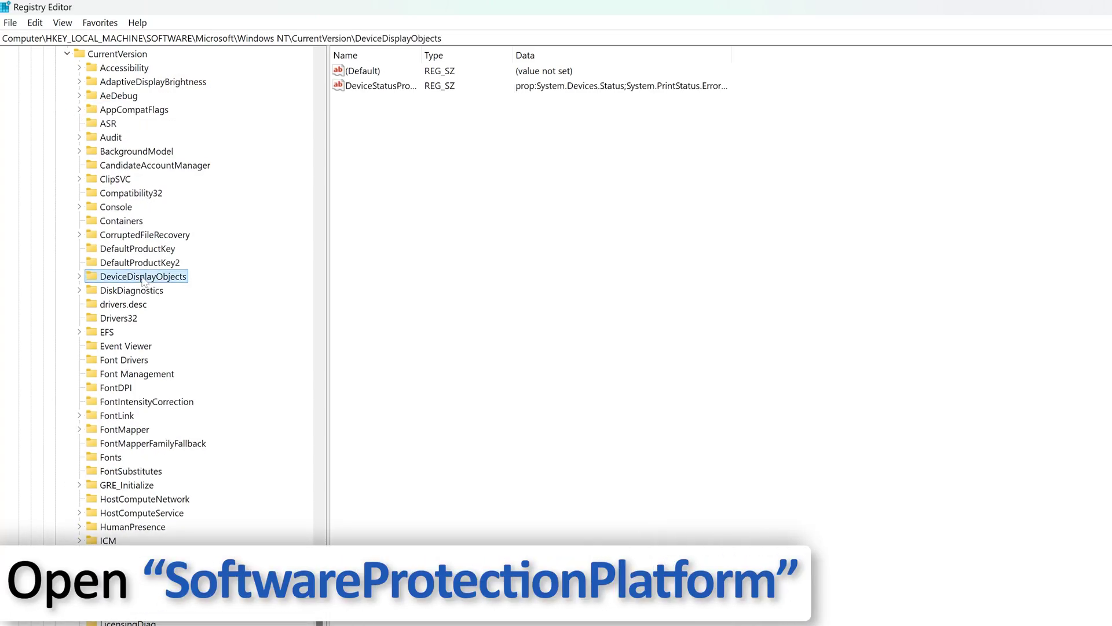
{"action": "key", "text": "s"}
{"action": "scroll", "coordinate": [164, 472], "scroll_direction": "down", "scroll_amount": 12}
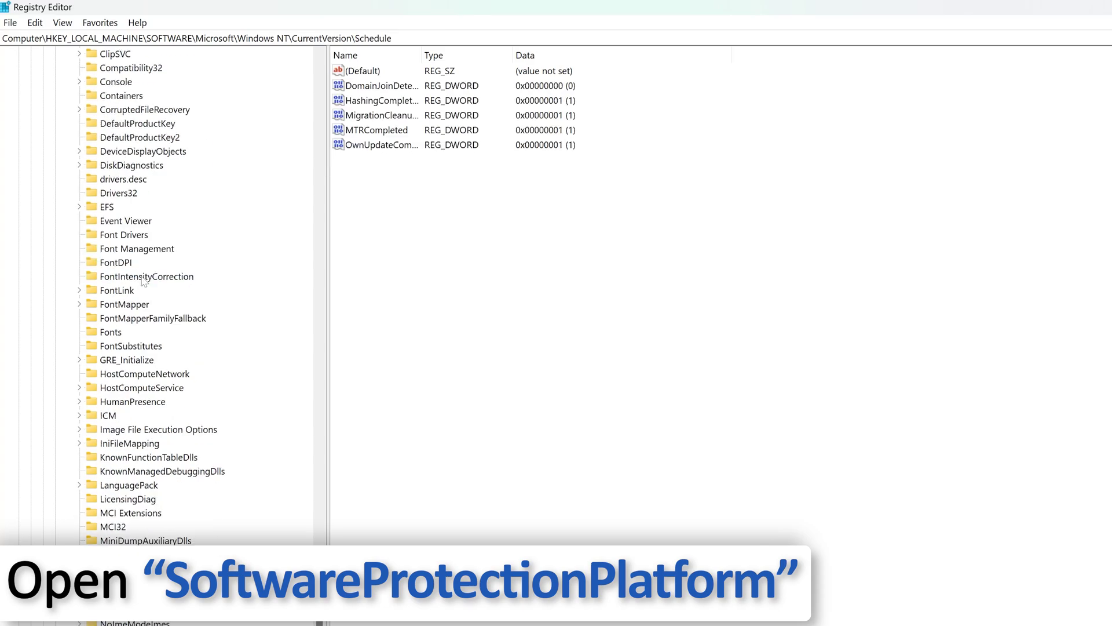
Open SoftwareProtectionPlatform, select BackupProductKeyDefault, and widen the Name column to show full names.
{"action": "left_click", "coordinate": [166, 568]}
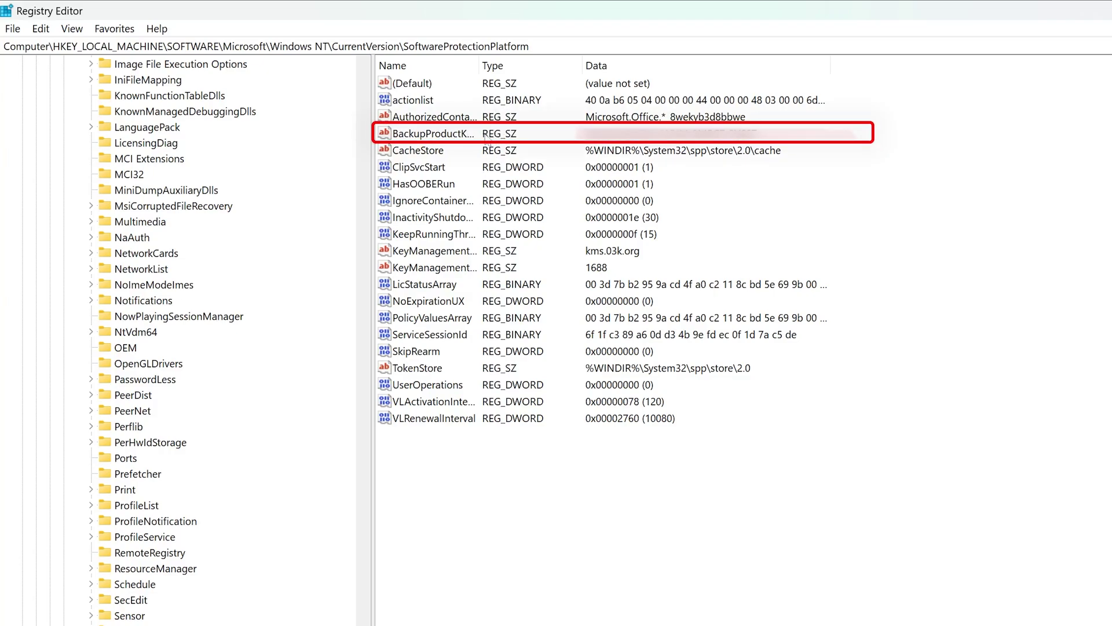
{"action": "left_click", "coordinate": [467, 135]}
{"action": "left_click_drag", "start_coordinate": [479, 65], "coordinate": [568, 65]}
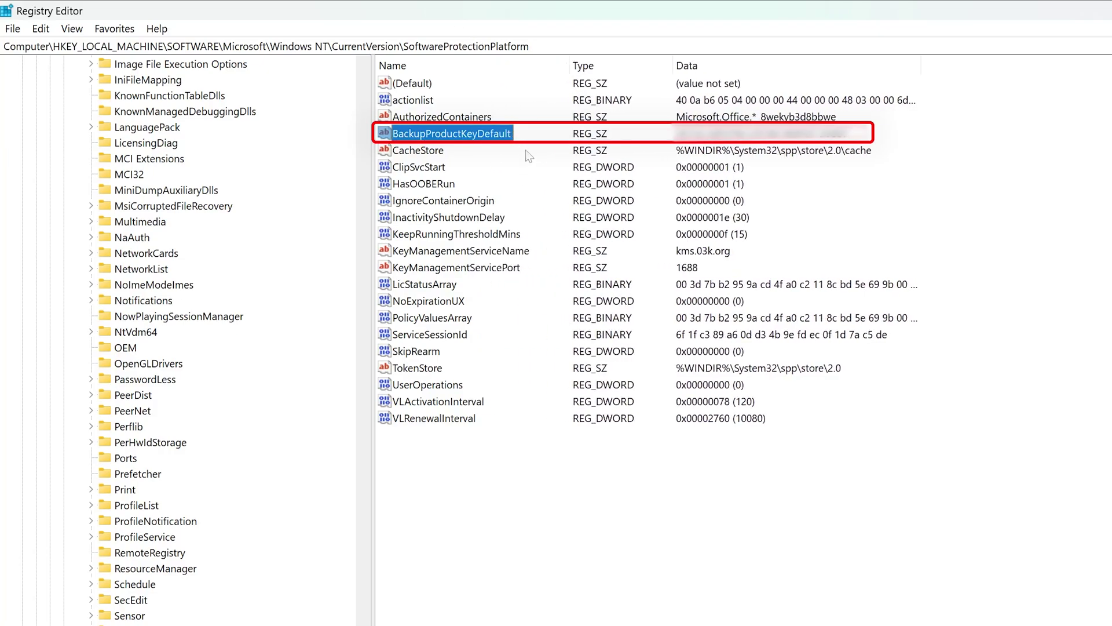